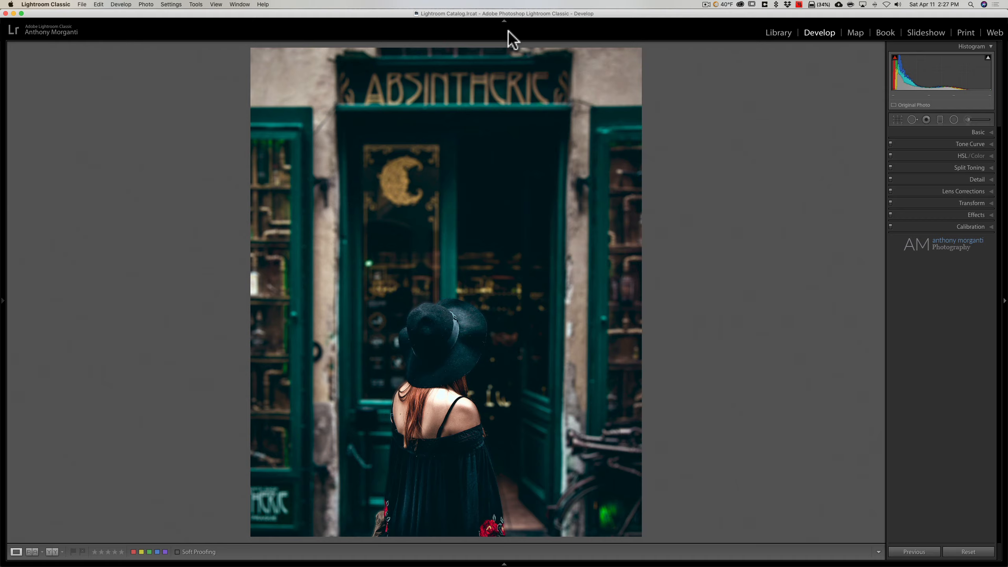
Step: Switch to the web browser and search Google for "hue angle for orange"
{"action": "key", "text": "ctrl+Right"}
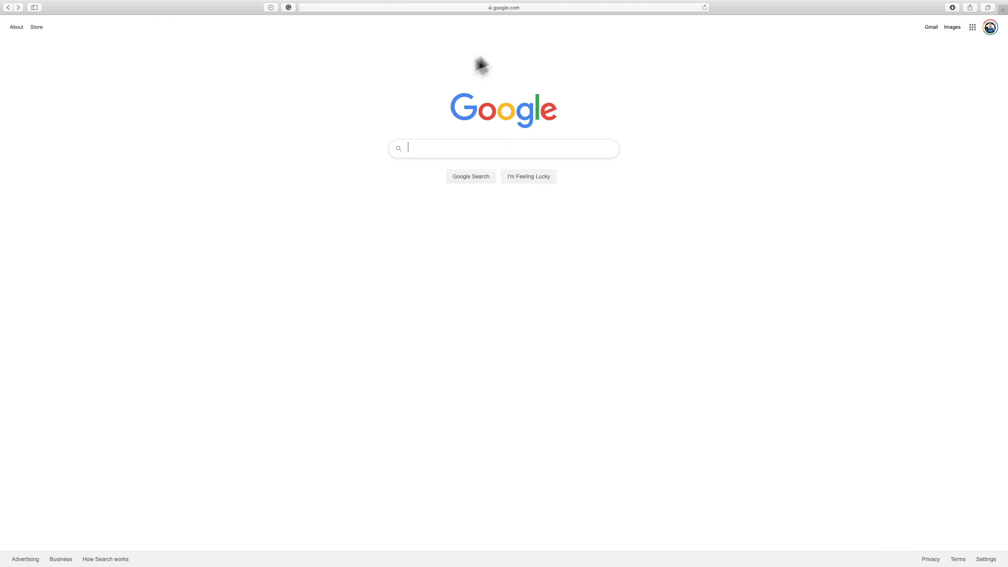
{"action": "type", "text": "hue angle for orange"}
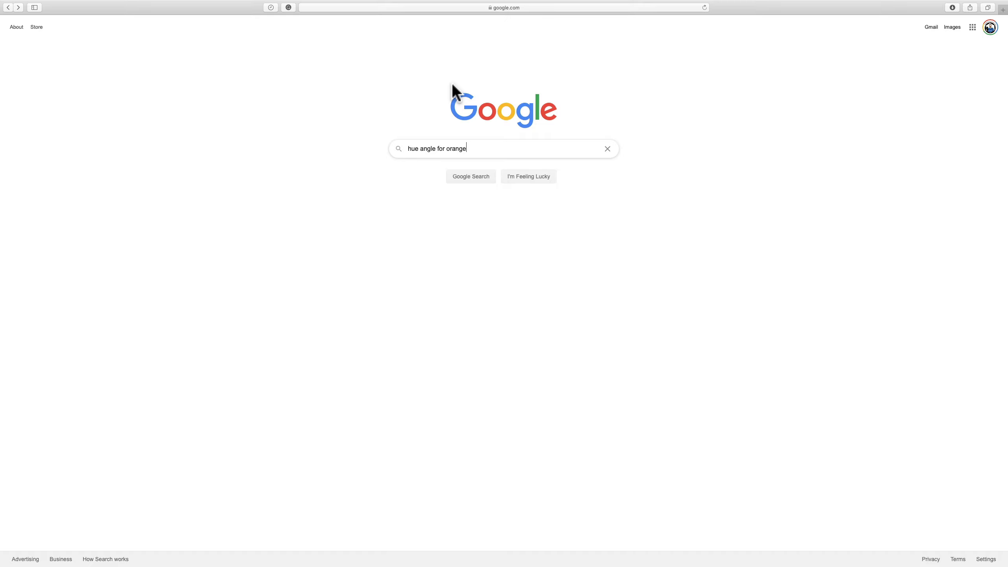
{"action": "key", "text": "Return"}
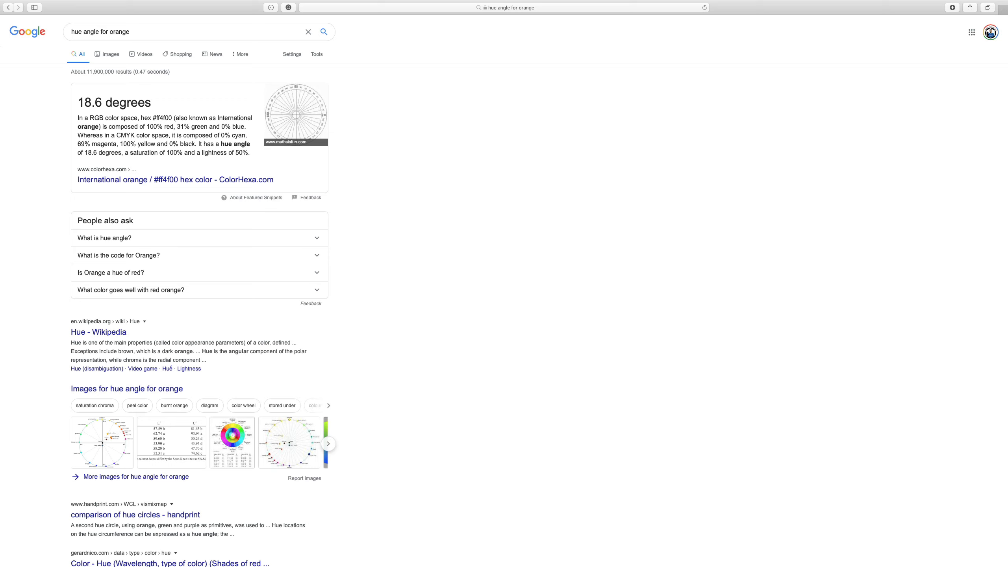
Step: Change the search query to "hue angle for teal" and run it
{"action": "double_click", "coordinate": [118, 32]}
{"action": "type", "text": "teal"}
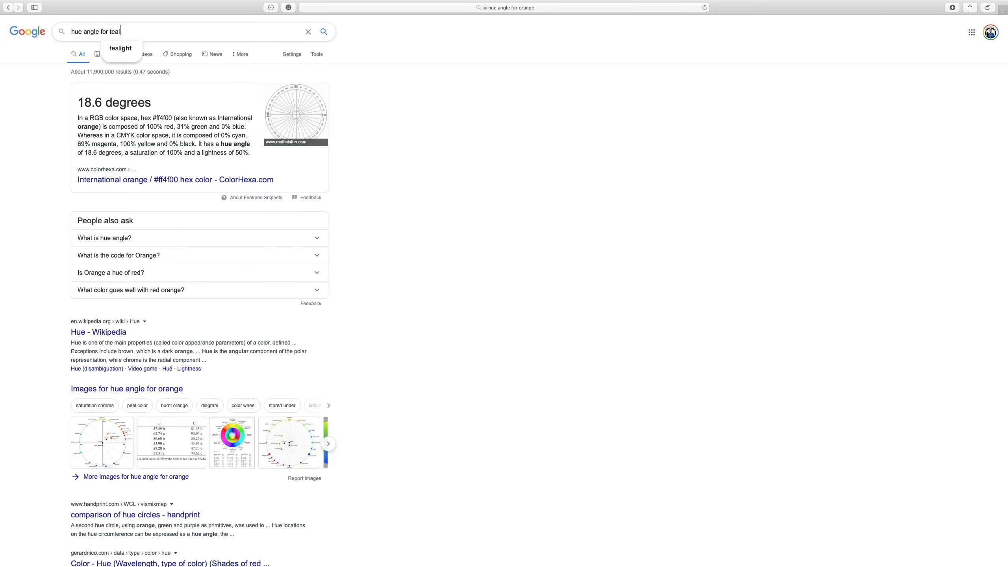
{"action": "key", "text": "Return"}
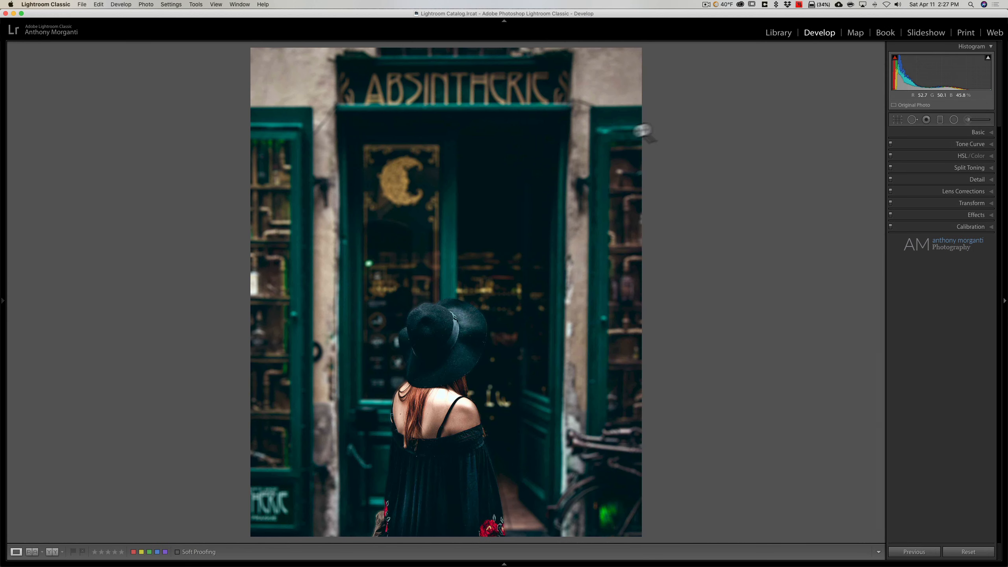
Step: In Lightroom Classic's Split Toning settings, give the highlights a hue of 19 and a saturation of 60
{"action": "left_click", "coordinate": [957, 168]}
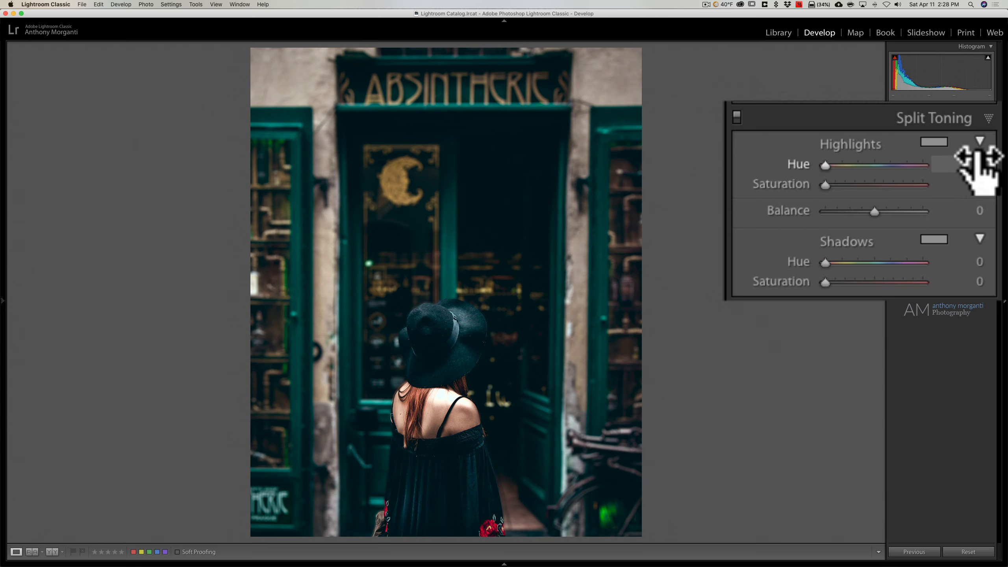
{"action": "left_click", "coordinate": [957, 164]}
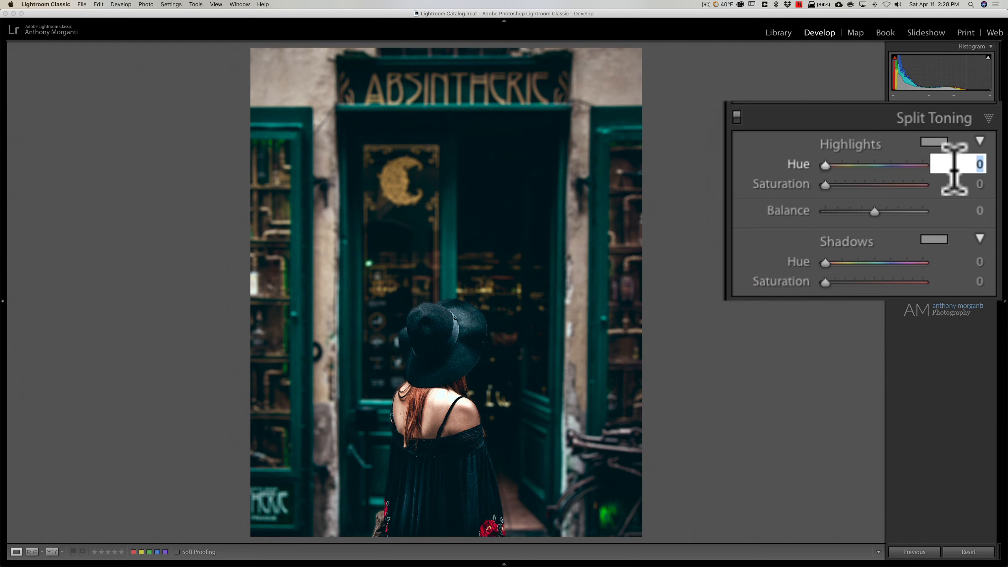
{"action": "type", "text": "19"}
{"action": "key", "text": "Return"}
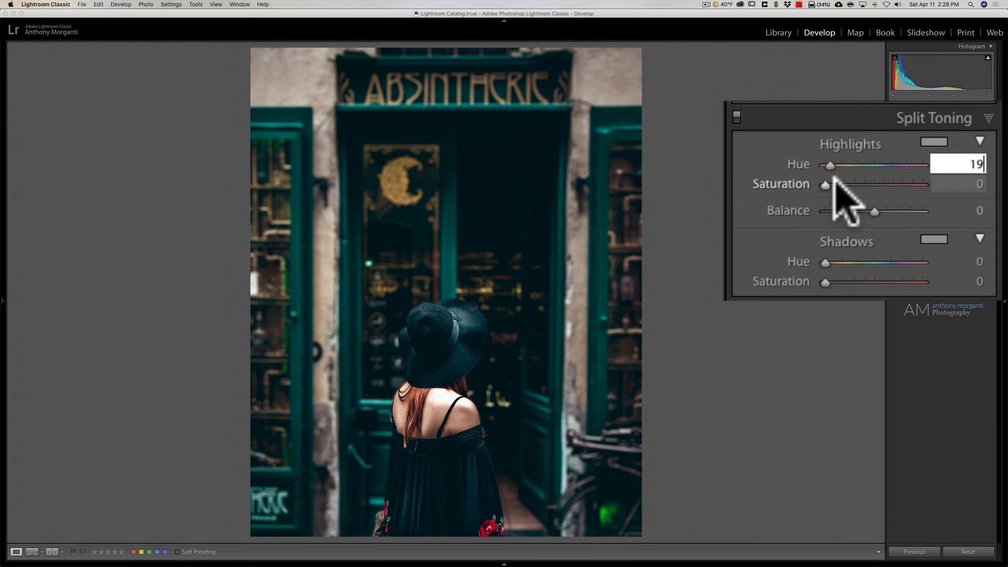
{"action": "left_click_drag", "start_coordinate": [828, 185], "coordinate": [883, 184]}
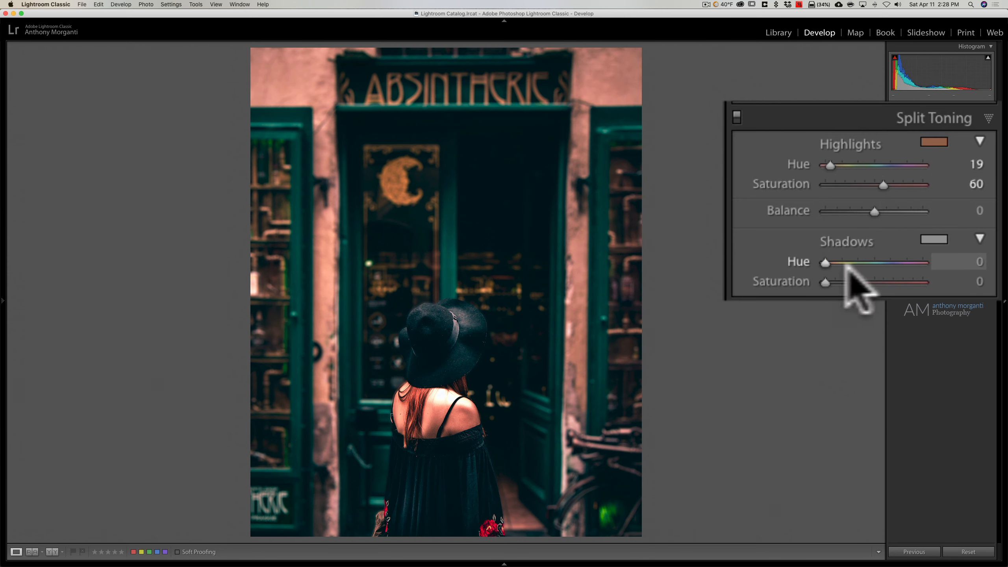
Step: Set the split toning shadows to hue 180 and saturation 53
{"action": "left_click", "coordinate": [974, 254]}
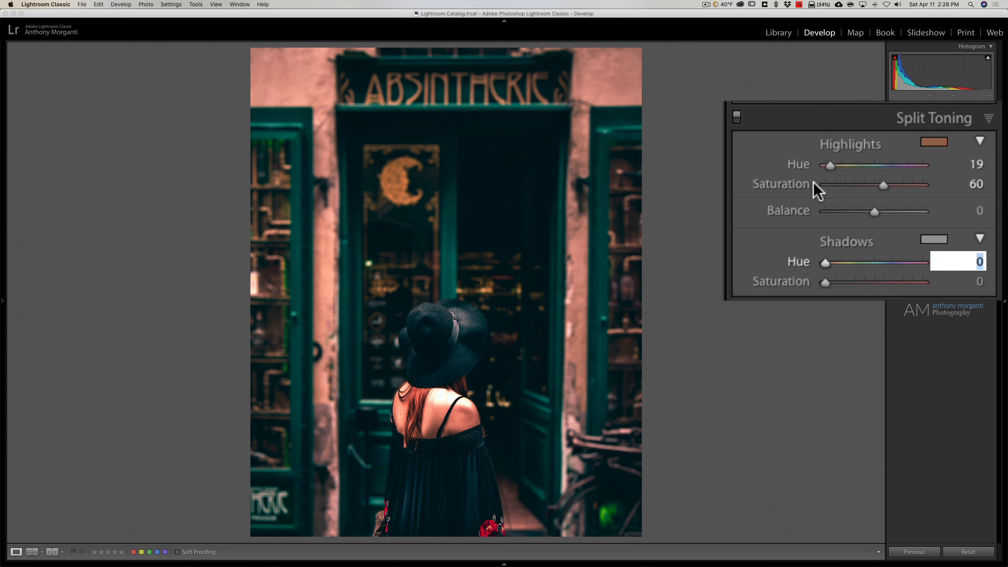
{"action": "type", "text": "180"}
{"action": "left_click_drag", "start_coordinate": [825, 282], "coordinate": [874, 280]}
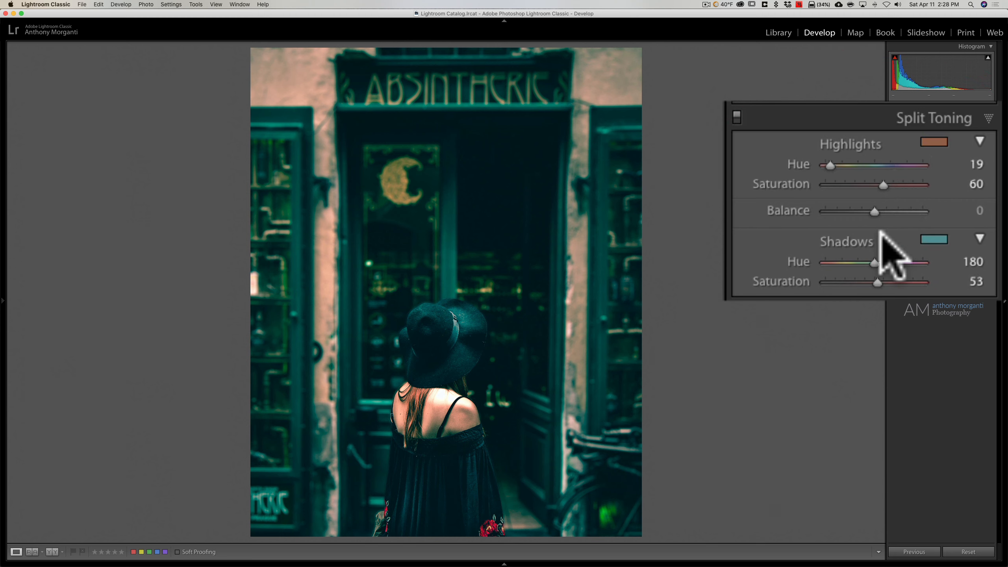
Step: Fine-tune the split toning saturation to 51 for the shadows and 55 for the highlights
{"action": "left_click_drag", "start_coordinate": [876, 275], "coordinate": [870, 250]}
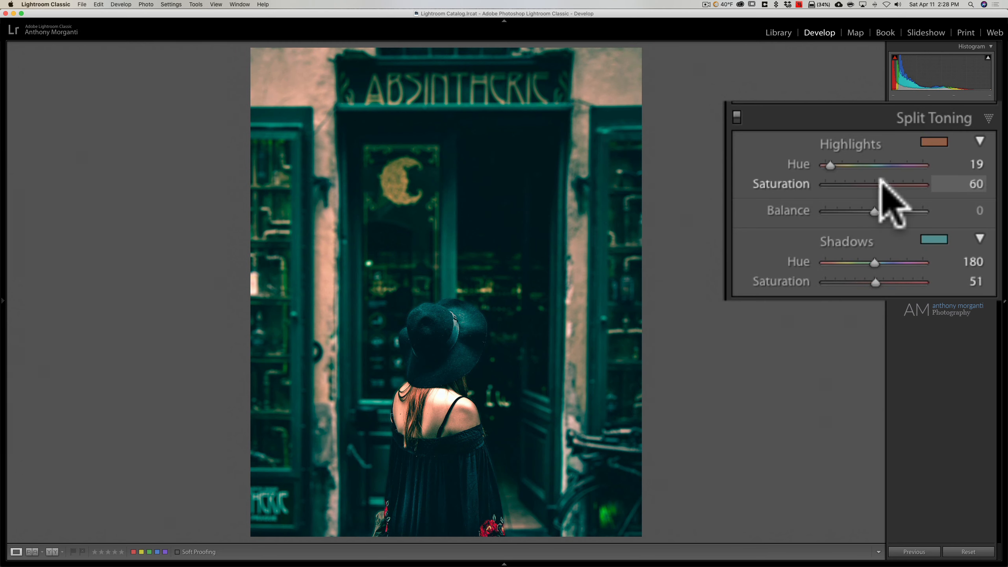
{"action": "left_click_drag", "start_coordinate": [879, 178], "coordinate": [874, 179]}
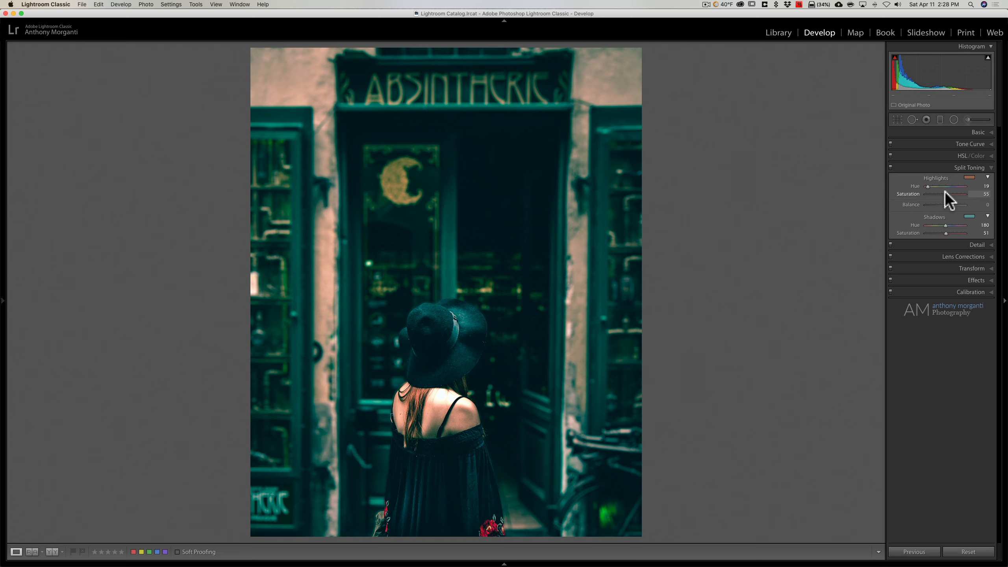
Step: Compare the before and after versions of the toned Absintherie storefront photo
{"action": "key", "text": "backslash"}
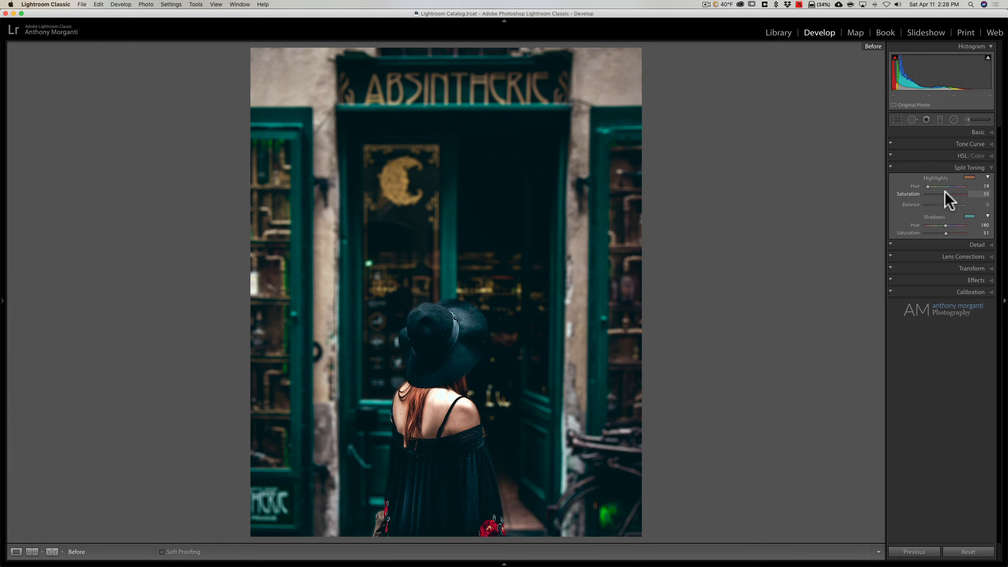
{"action": "key", "text": "backslash"}
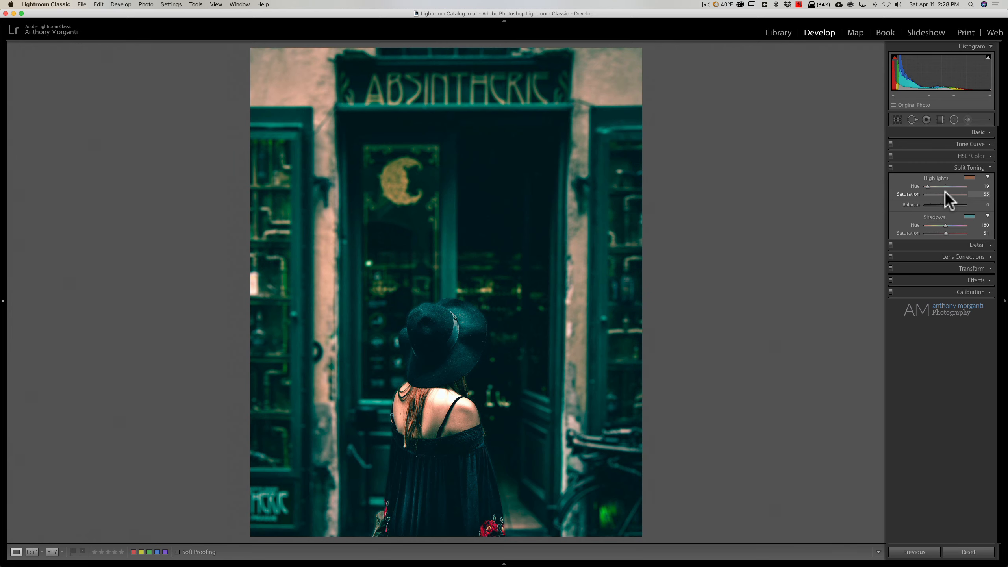
{"action": "key", "text": "backslash"}
{"action": "key", "text": "backslash"}
Step: Go to the photo of the man in the hat and bow tie and compare it before and after toning
{"action": "key", "text": "Right"}
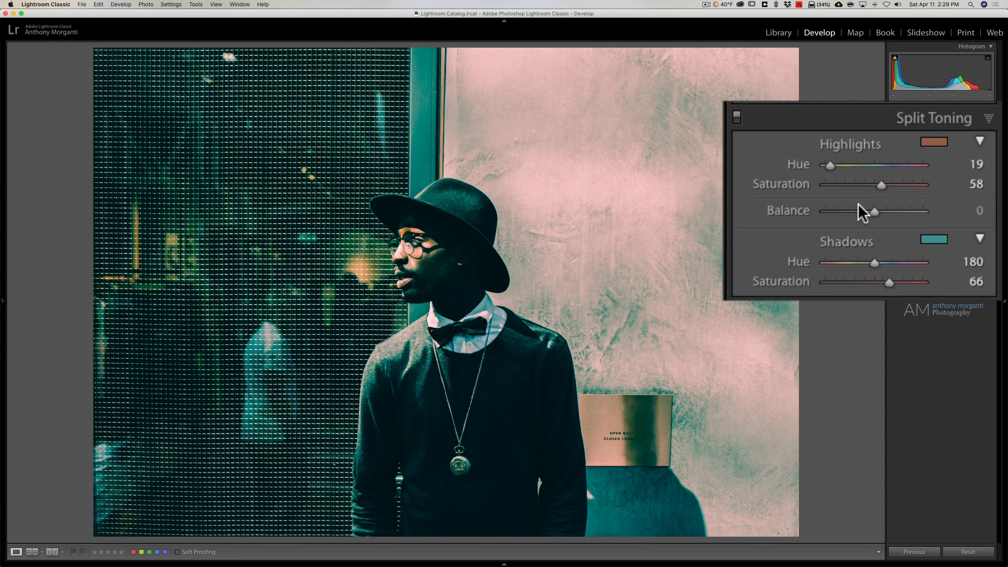
{"action": "key", "text": "backslash"}
{"action": "key", "text": "backslash"}
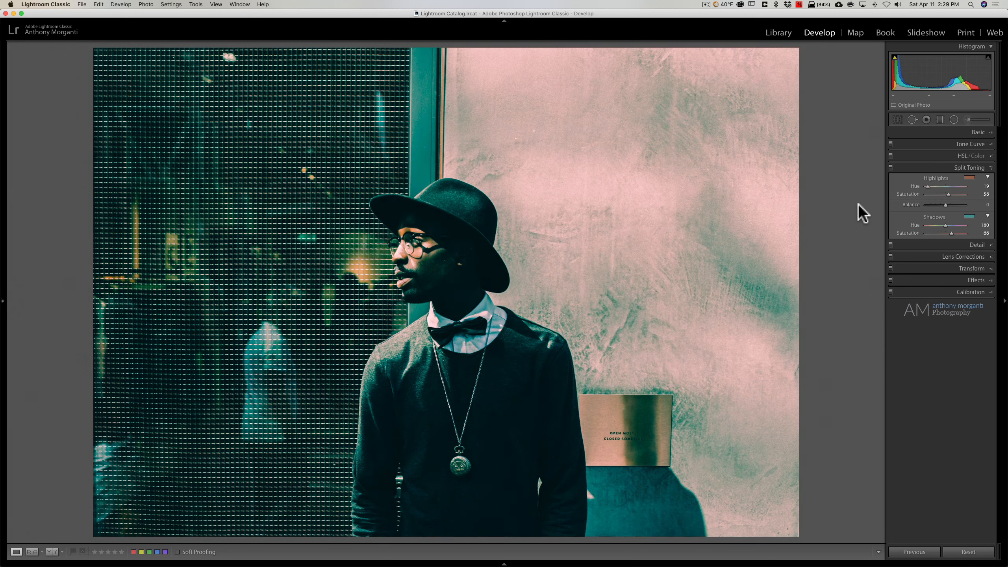
Step: Go to the photo of the seated red-haired woman and compare it before and after toning
{"action": "key", "text": "Right"}
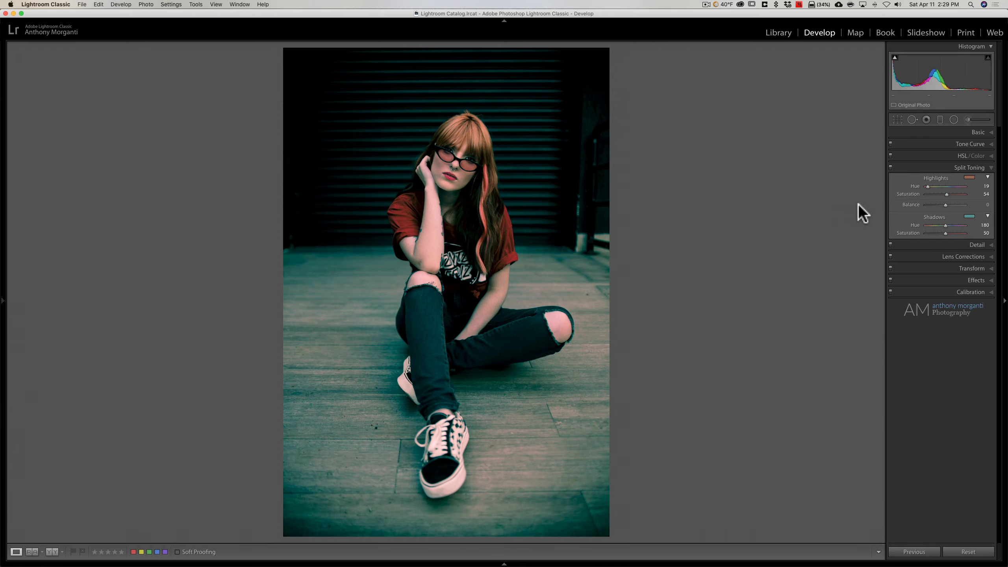
{"action": "key", "text": "backslash"}
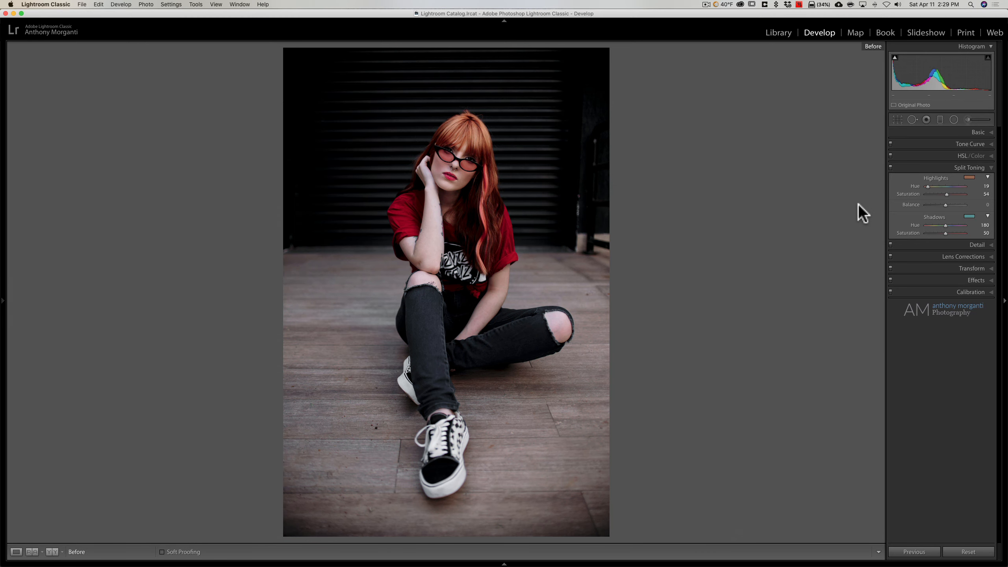
{"action": "key", "text": "backslash"}
{"action": "key", "text": "backslash"}
{"action": "key", "text": "backslash"}
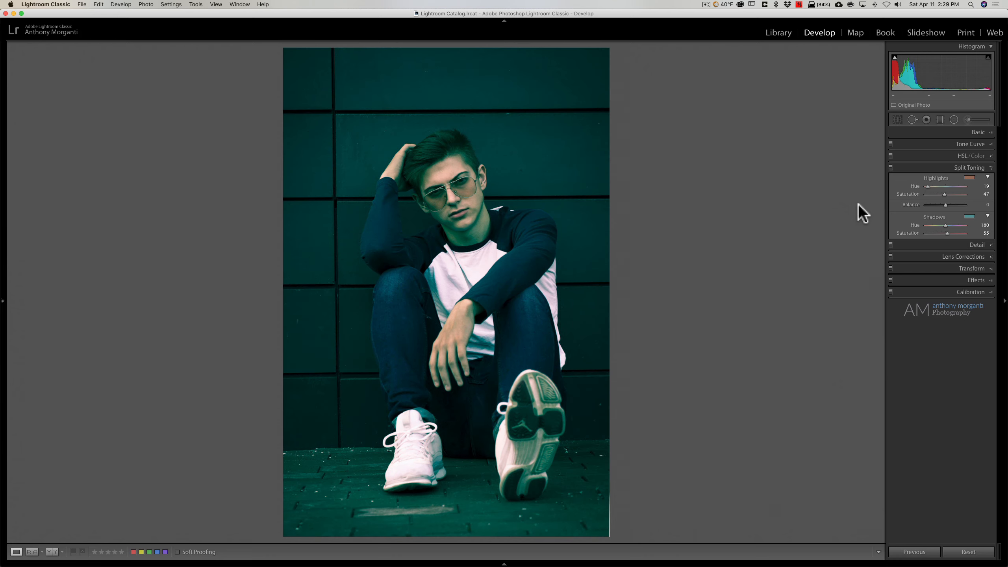
Step: Compare the before and after versions of the seated man's photo and the woman's close-up portrait with the raised arm
{"action": "key", "text": "backslash"}
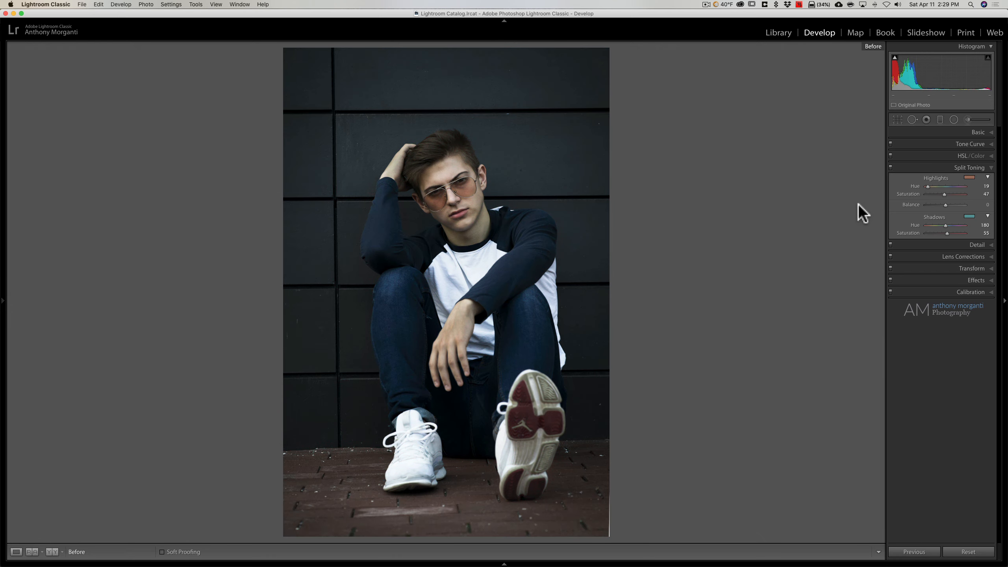
{"action": "key", "text": "backslash"}
{"action": "key", "text": "Left"}
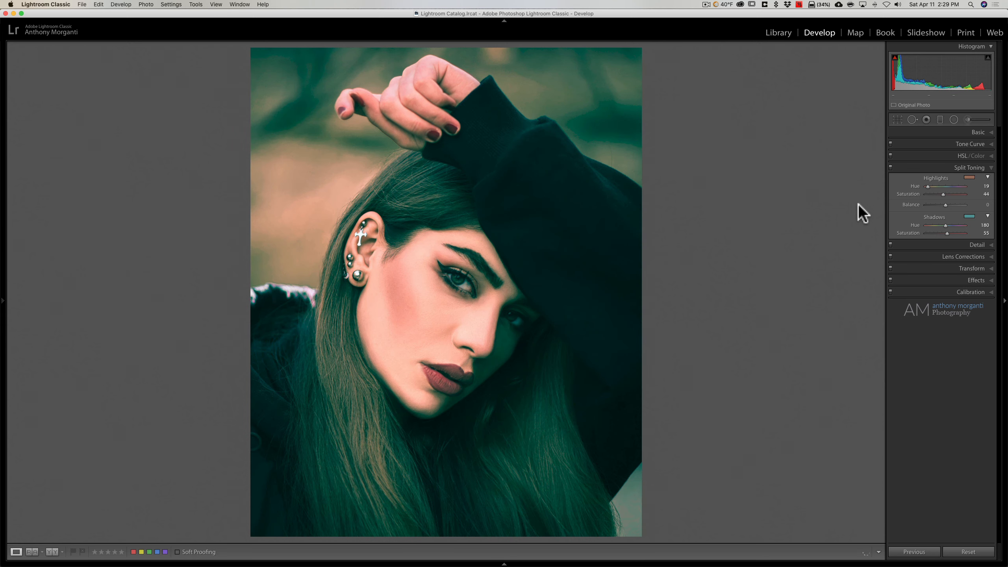
{"action": "key", "text": "backslash"}
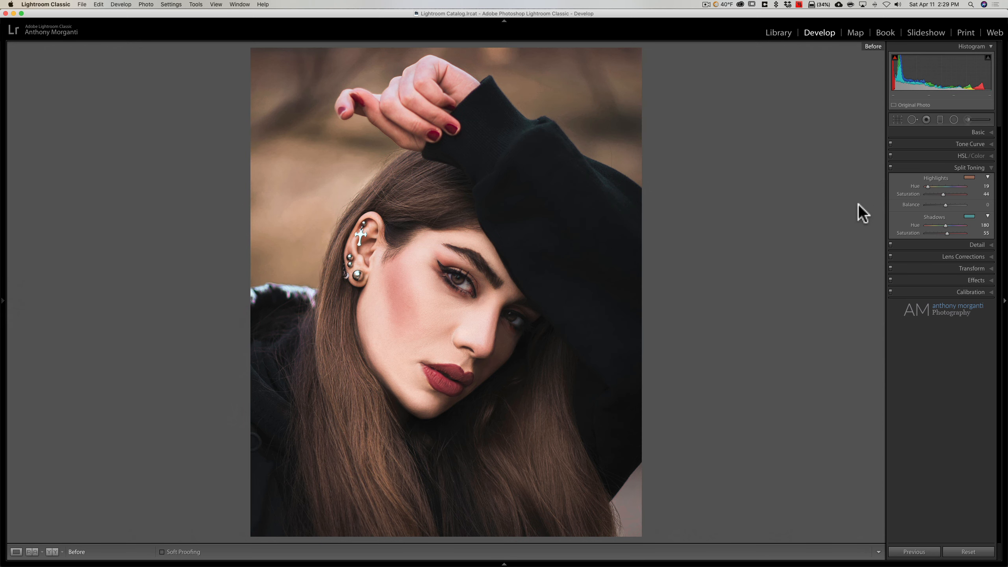
{"action": "key", "text": "backslash"}
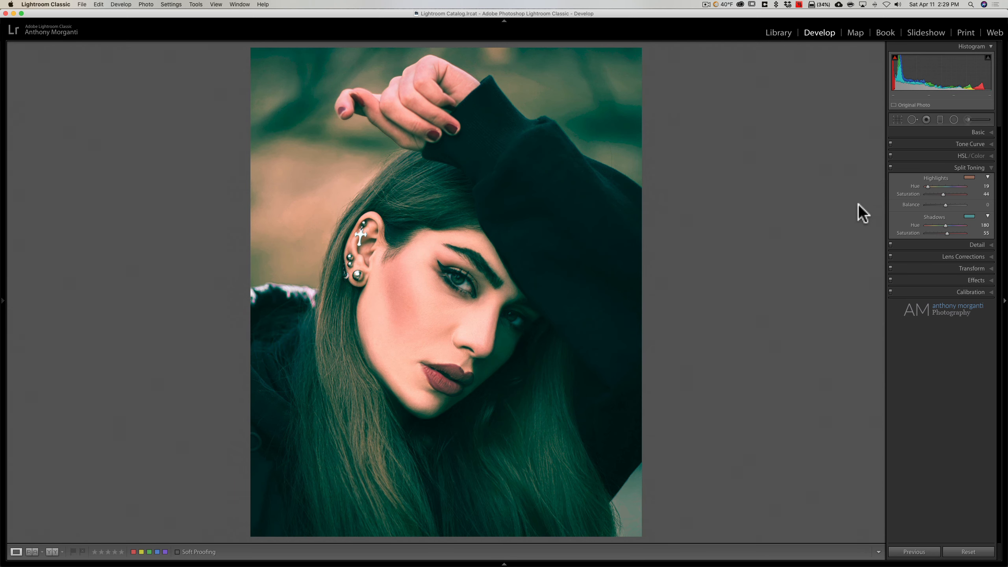